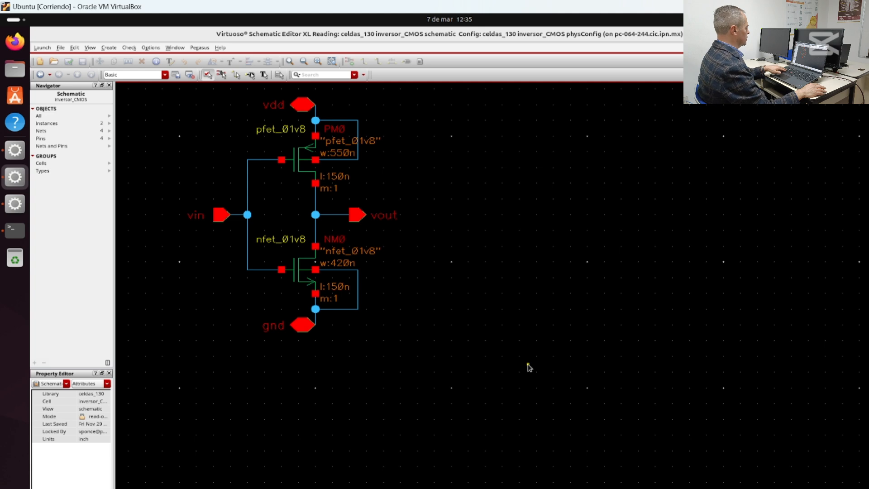
# Fit the inverter schematic in view, then maximize the layout window and examine the nfet transistor up close.
pyautogui.press('f')
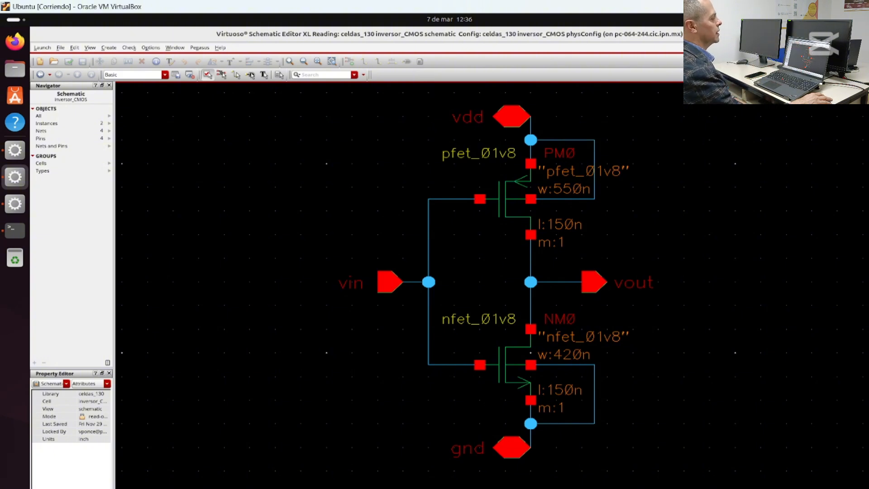
pyautogui.click(845, 34)
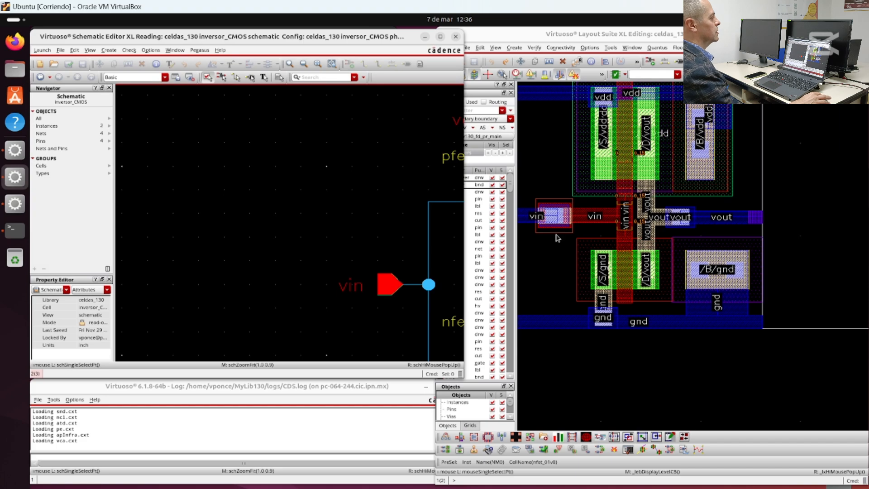
pyautogui.click(846, 34)
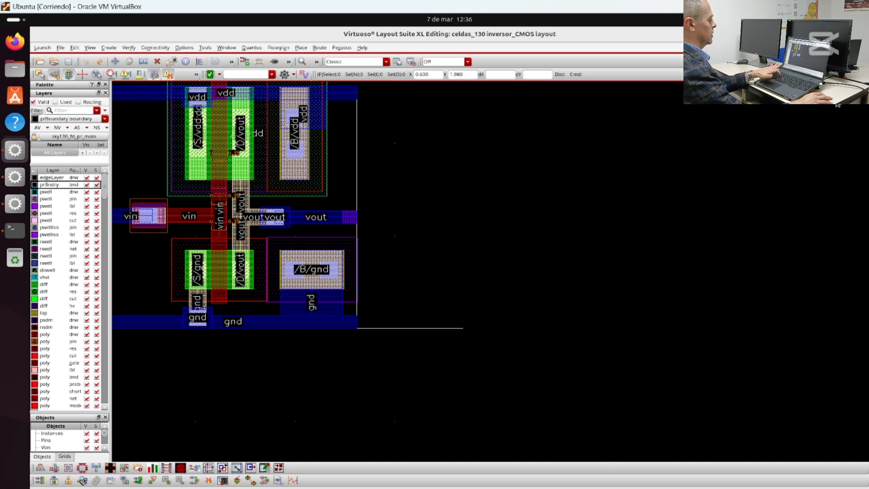
pyautogui.press('f')
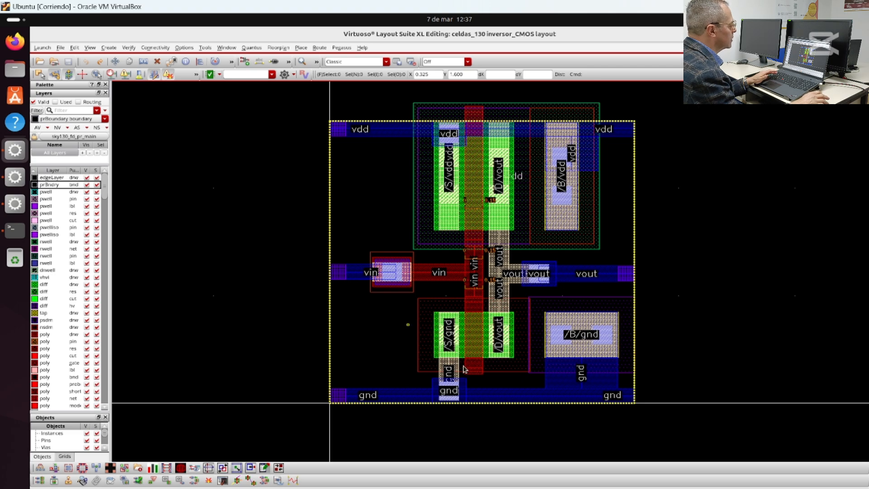
pyautogui.scroll(2, 464, 368)
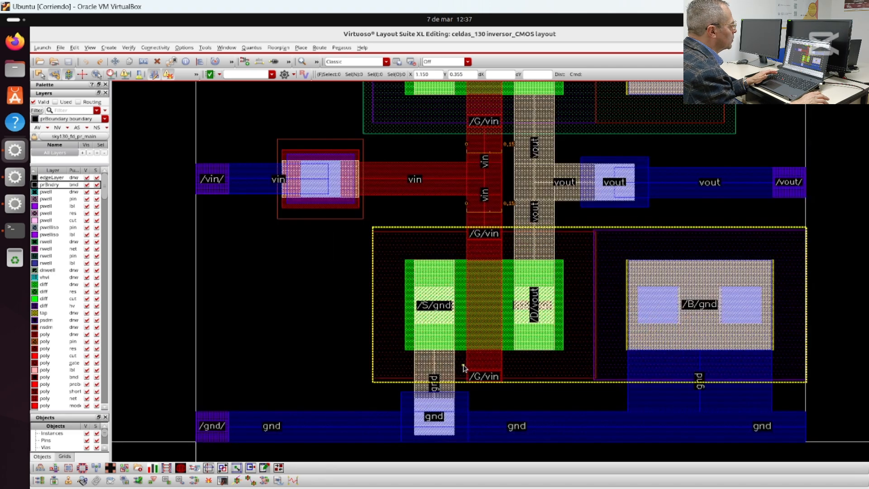
pyautogui.scroll(2, 464, 368)
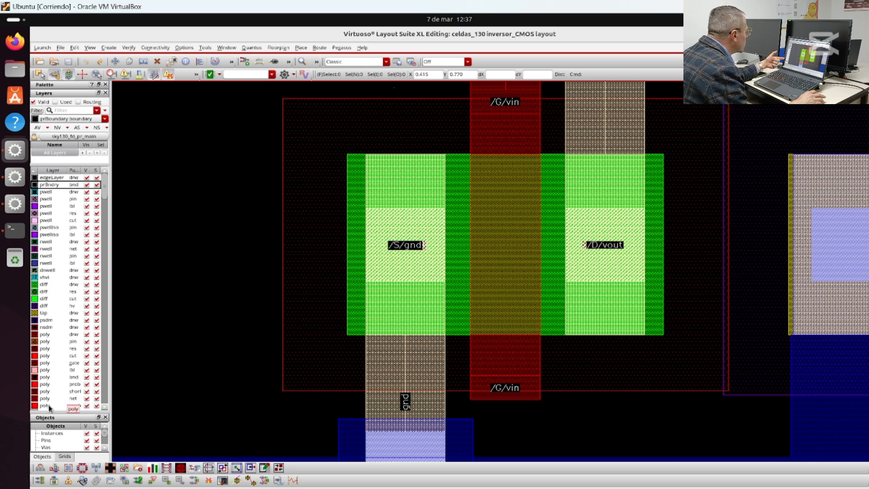
# Make poly drawing the active layer and show only that layer in the layout.
pyautogui.click(105, 406)
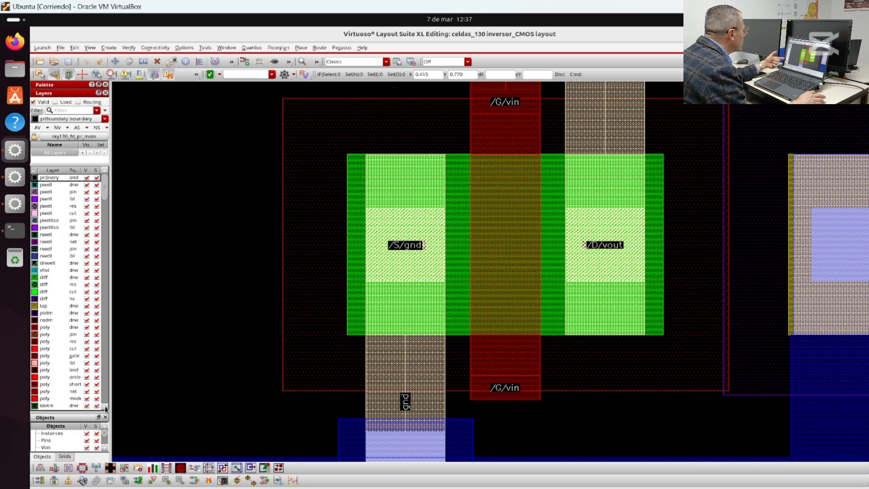
pyautogui.click(105, 407)
pyautogui.click(105, 407)
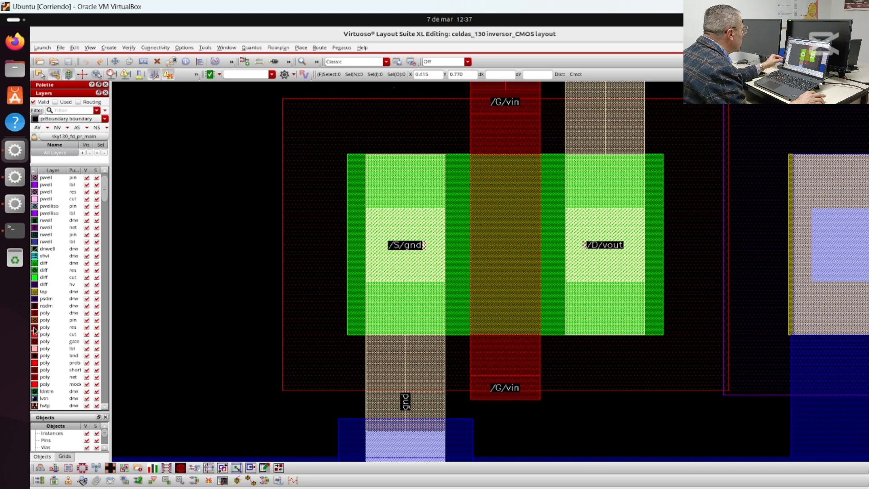
pyautogui.click(31, 313)
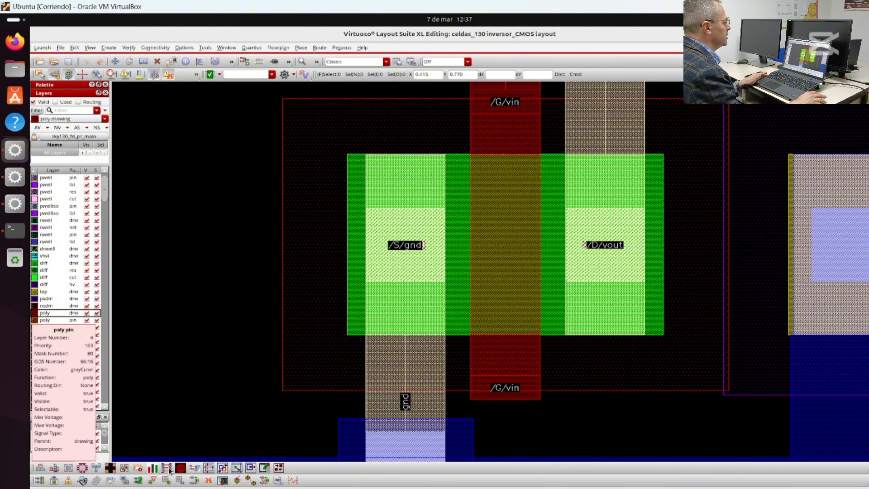
pyautogui.click(87, 172)
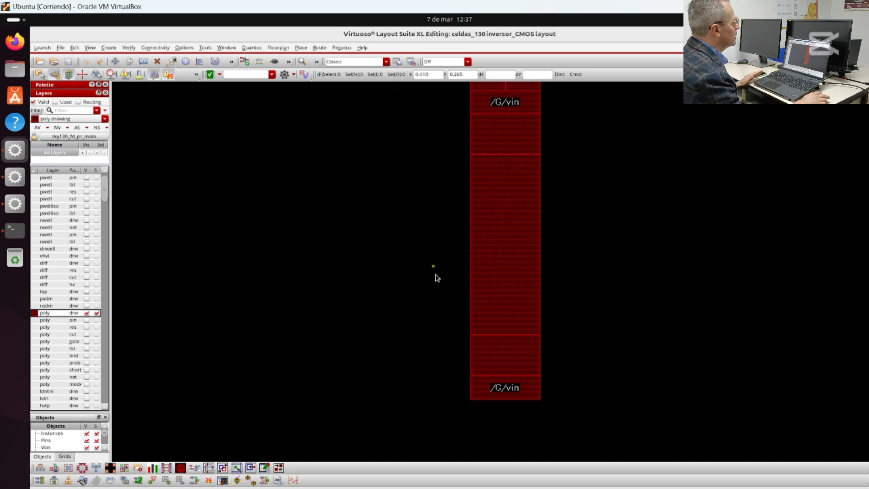
# Clear all existing rulers from the poly gate in the inverter layout.
pyautogui.scroll(-3, 435, 275)
pyautogui.scroll(-6, 441, 208)
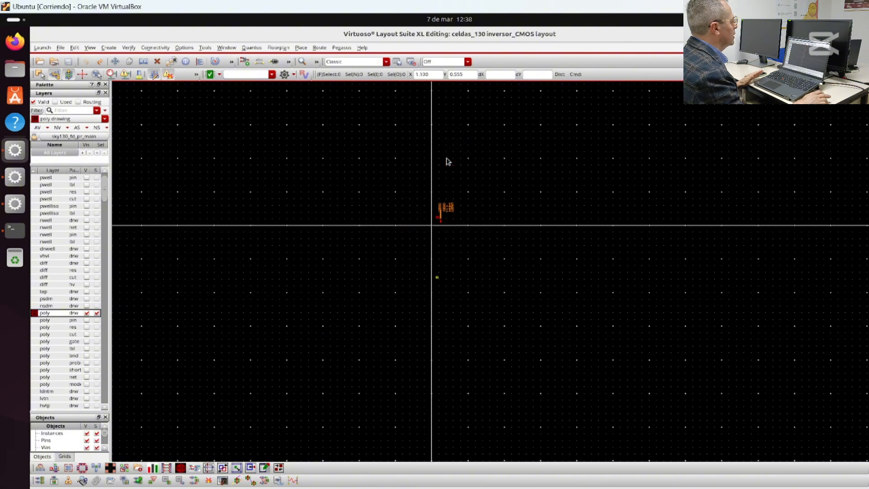
pyautogui.scroll(5, 437, 303)
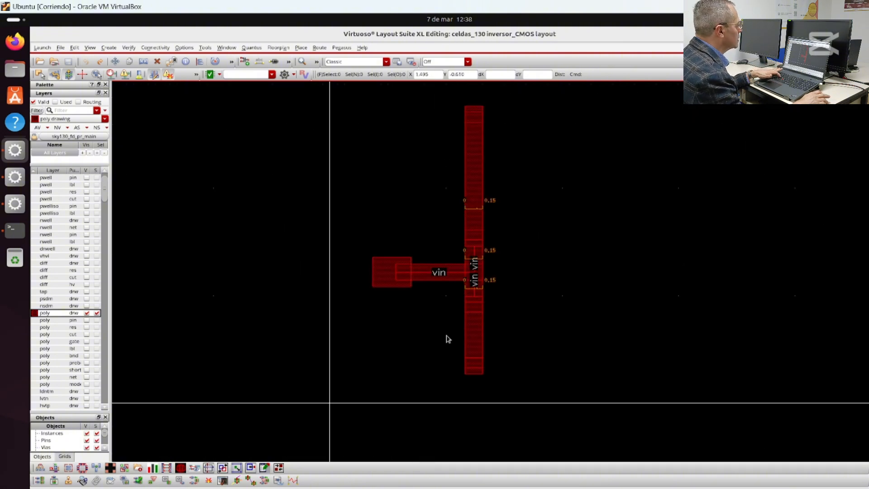
pyautogui.scroll(1, 454, 338)
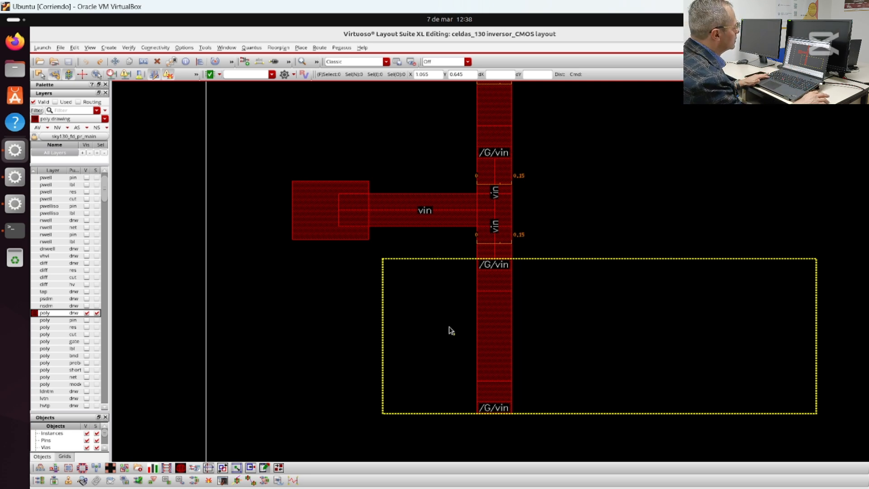
pyautogui.click(622, 205)
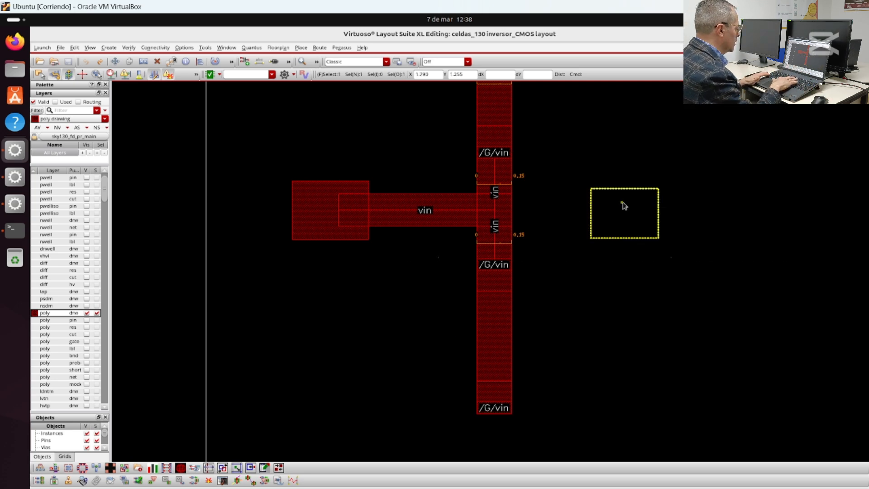
pyautogui.hotkey('shift', 'k')
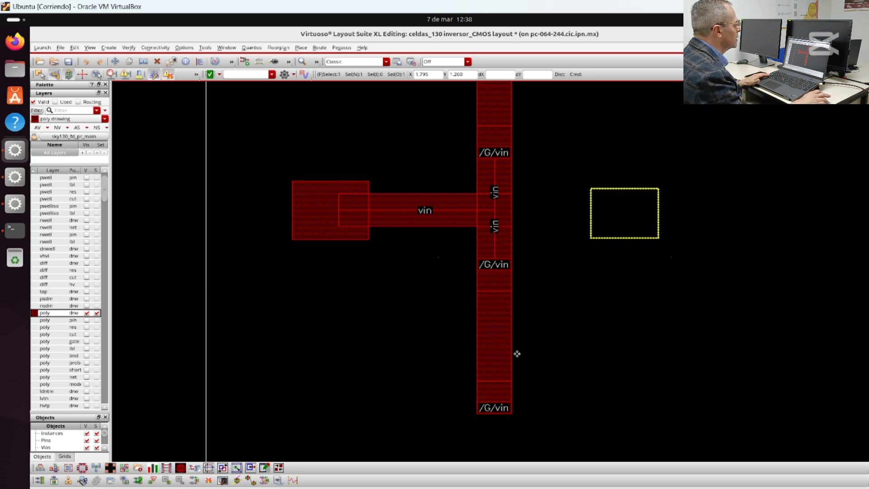
# Measure the poly gate's width across the nfet with a horizontal ruler from edge to edge.
pyautogui.scroll(4, 489, 346)
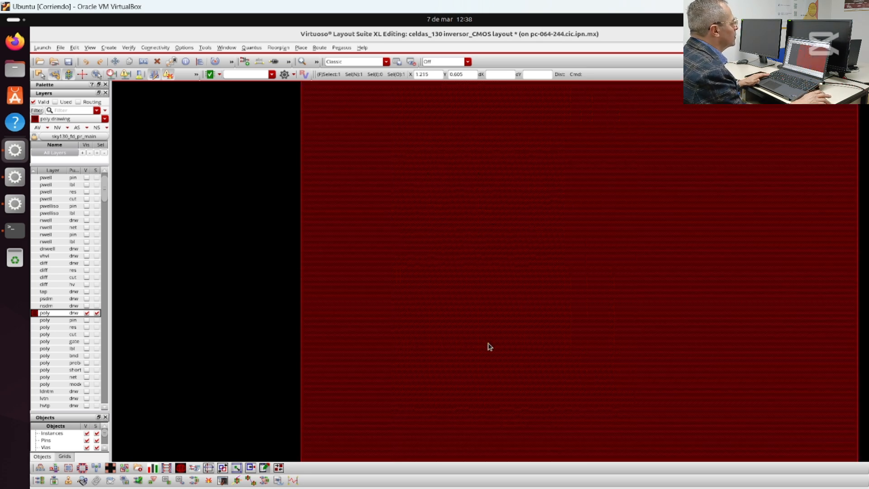
pyautogui.scroll(-1, 524, 344)
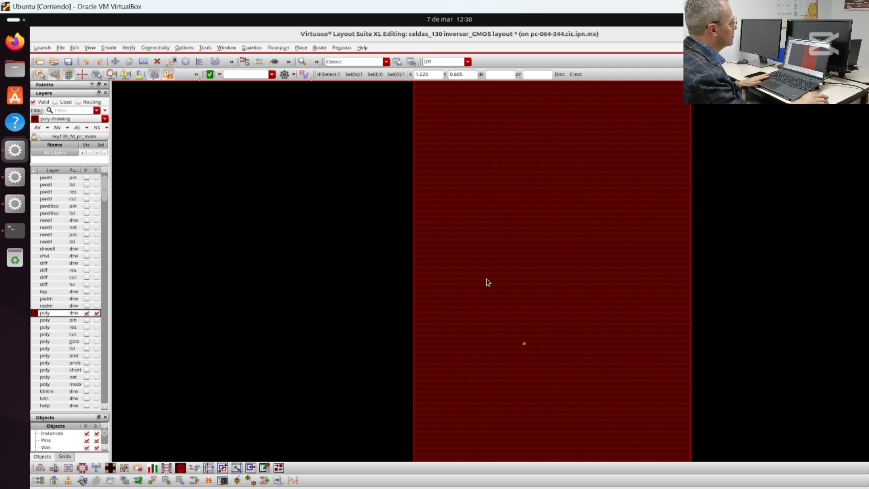
pyautogui.press('k')
pyautogui.click(413, 251)
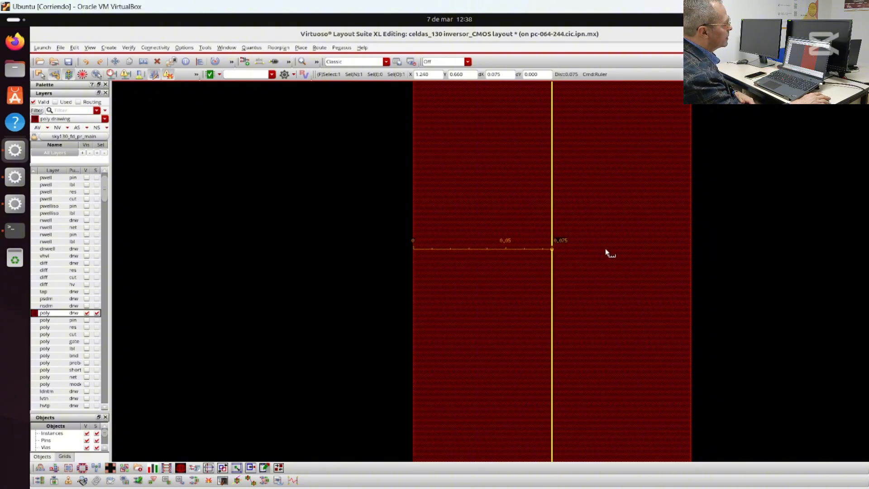
pyautogui.click(690, 244)
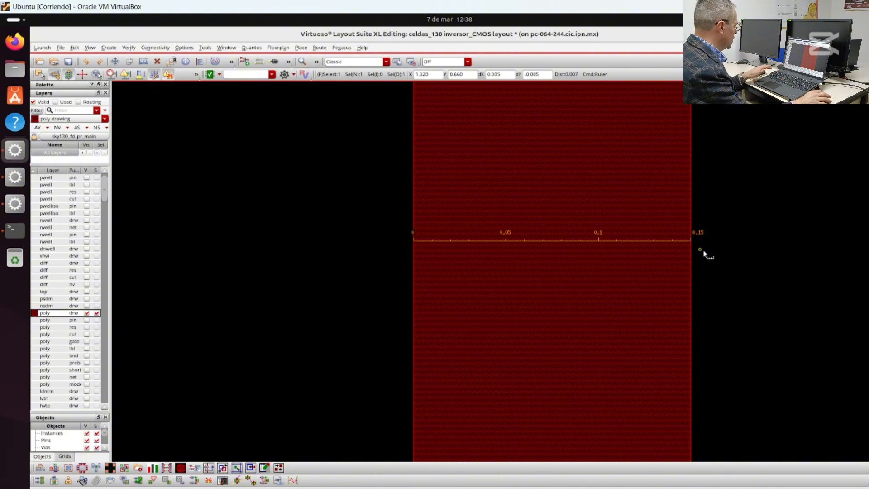
# Show all layout layers again and fit the layout and schematic in view in side-by-side windows.
pyautogui.click(87, 170)
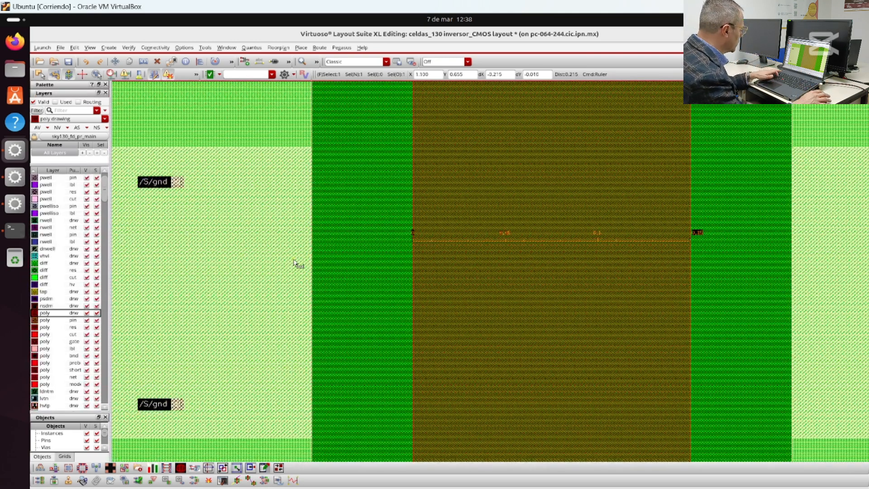
pyautogui.press('f')
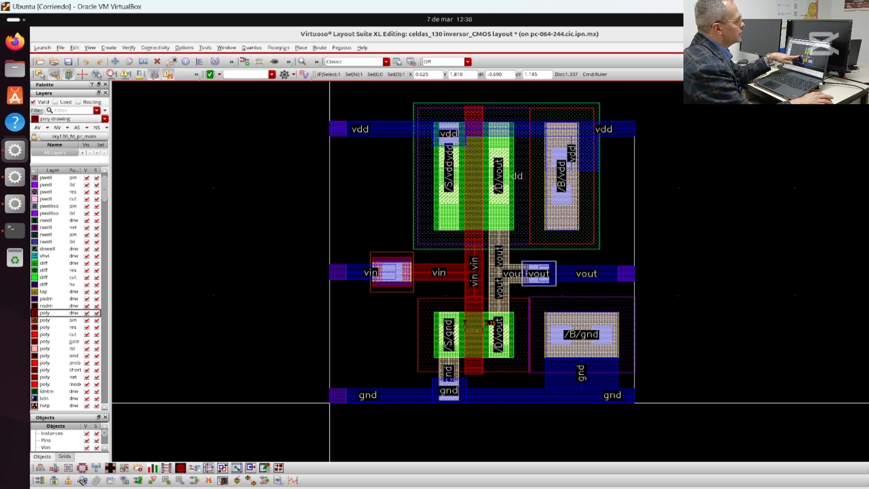
pyautogui.click(842, 34)
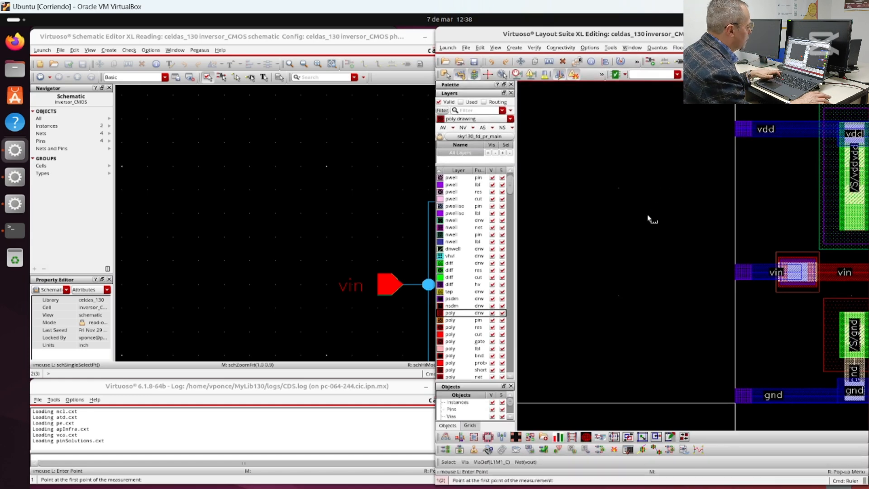
pyautogui.click(638, 231)
pyautogui.press('Escape')
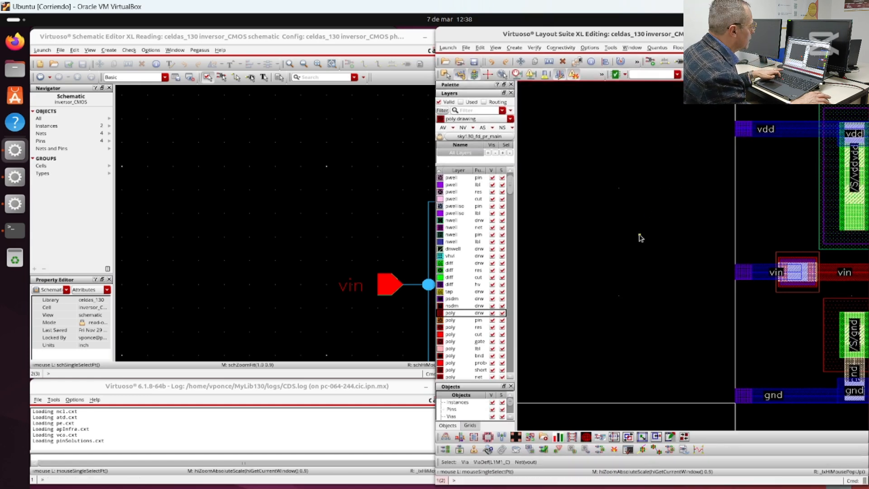
pyautogui.press('f')
pyautogui.click(281, 266)
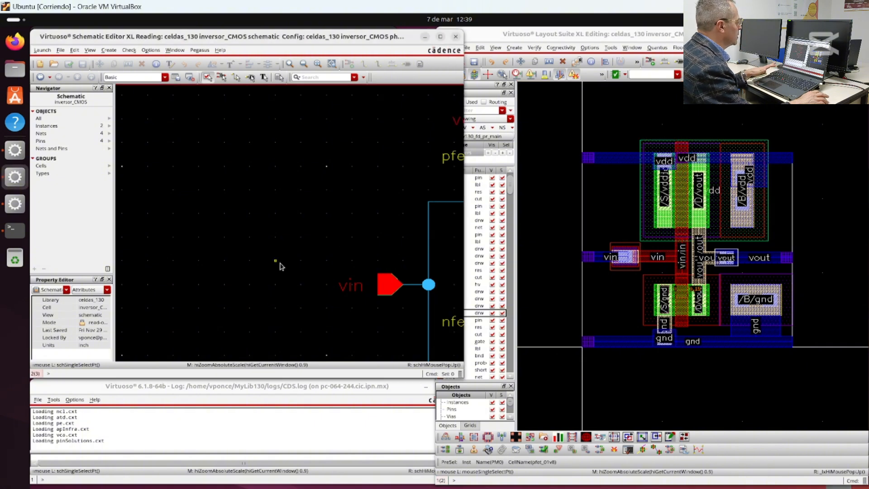
pyautogui.press('f')
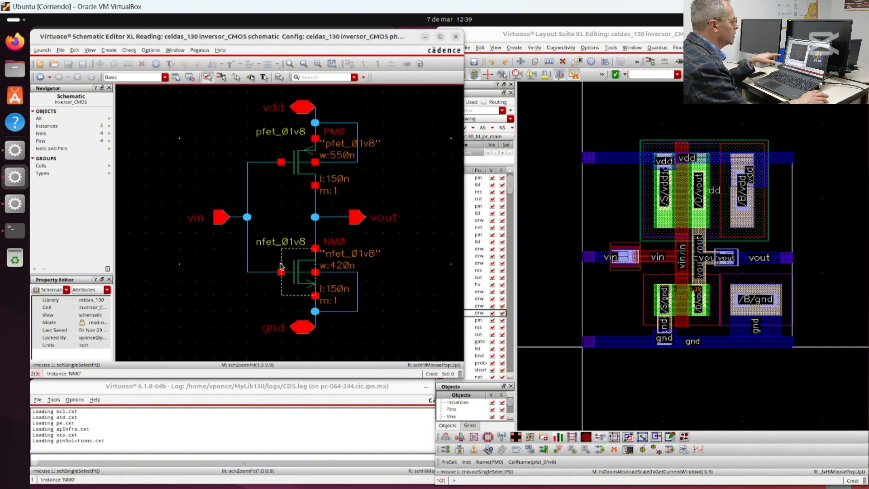
# Cross-probe the vin and vout pins from the schematic and examine the vout pin in the layout.
pyautogui.click(220, 222)
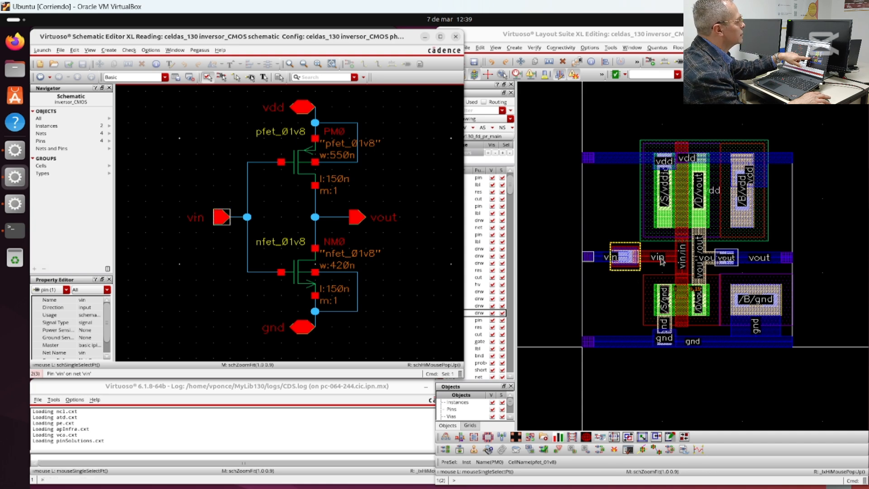
pyautogui.click(365, 220)
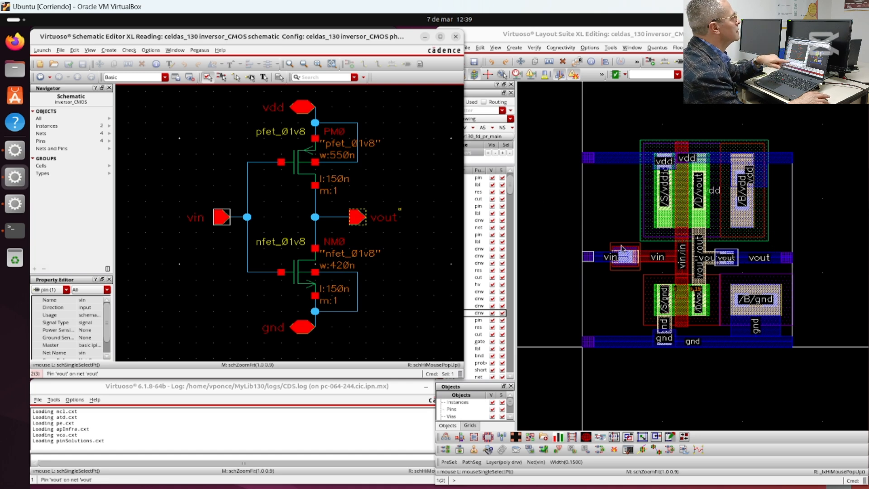
pyautogui.click(357, 219)
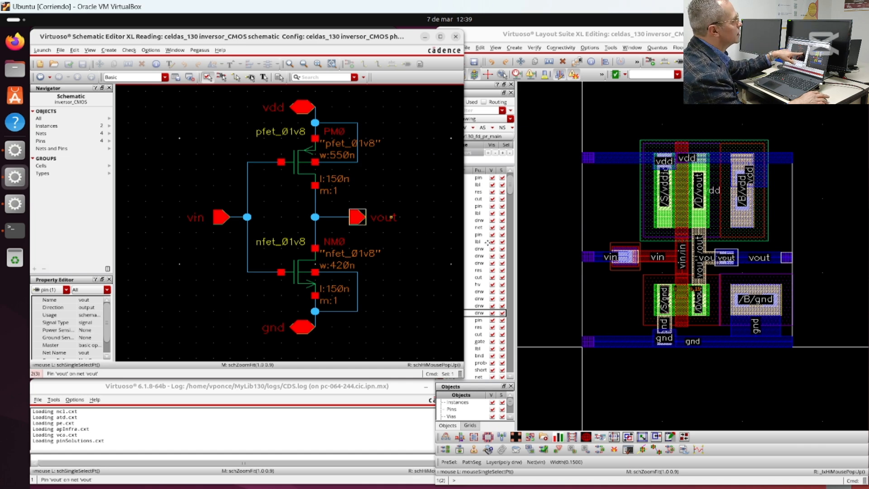
pyautogui.click(626, 267)
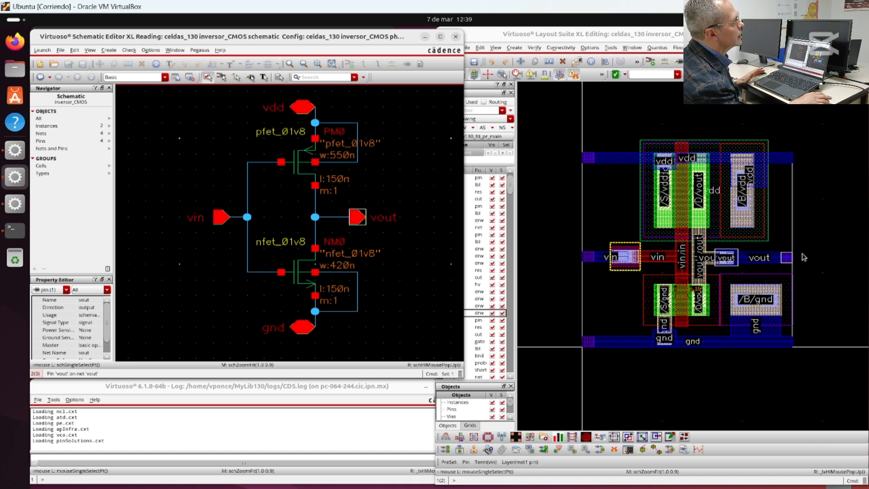
pyautogui.keyDown('ctrl'); pyautogui.scroll(2, 804, 257); pyautogui.keyUp('ctrl')
pyautogui.keyDown('ctrl'); pyautogui.scroll(3, 758, 268); pyautogui.keyUp('ctrl')
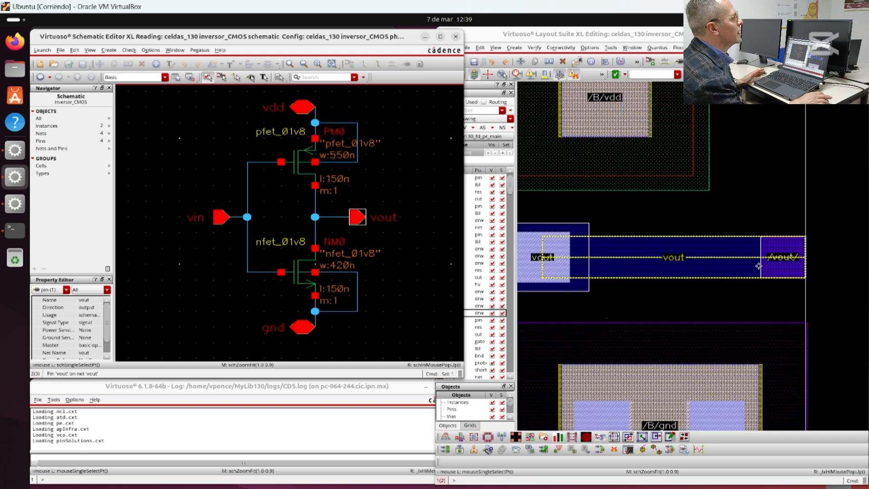
pyautogui.keyDown('ctrl'); pyautogui.scroll(-3, 759, 266); pyautogui.keyUp('ctrl')
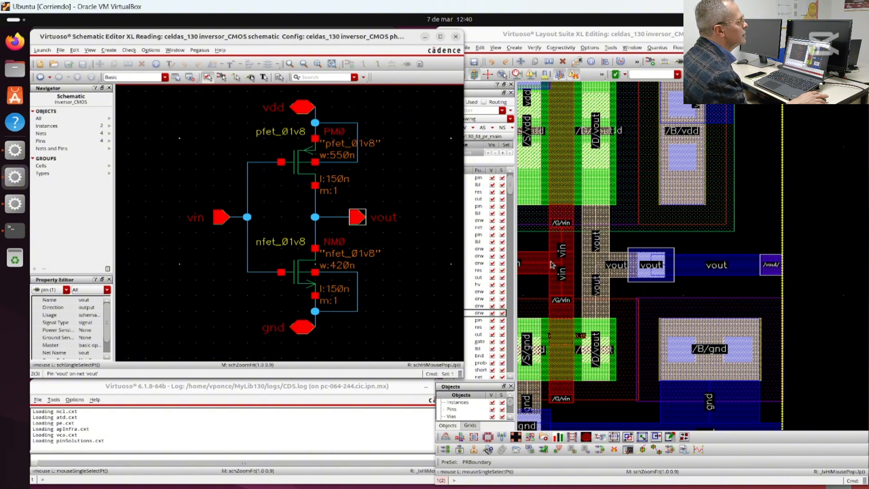
# Cross-probe the nfet and the poly segment joining the gates from the layout, then the vin pin and NM0's gate terminal from the schematic.
pyautogui.click(560, 308)
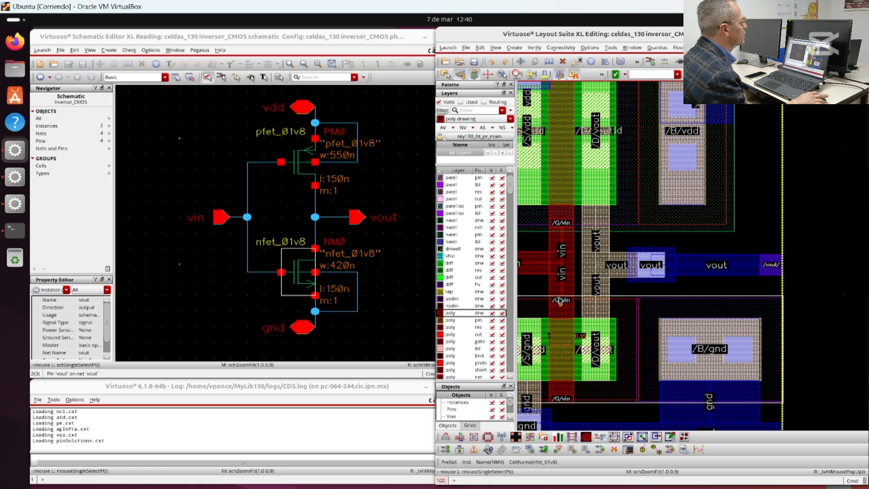
pyautogui.click(560, 281)
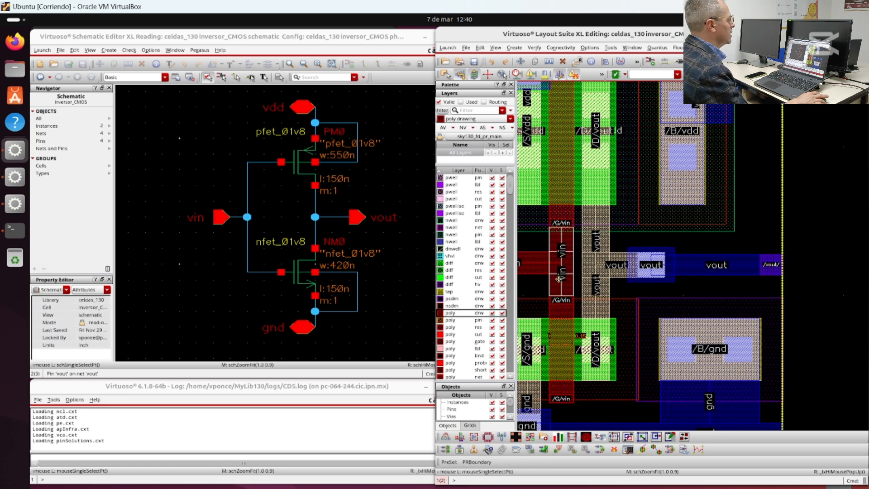
pyautogui.click(223, 223)
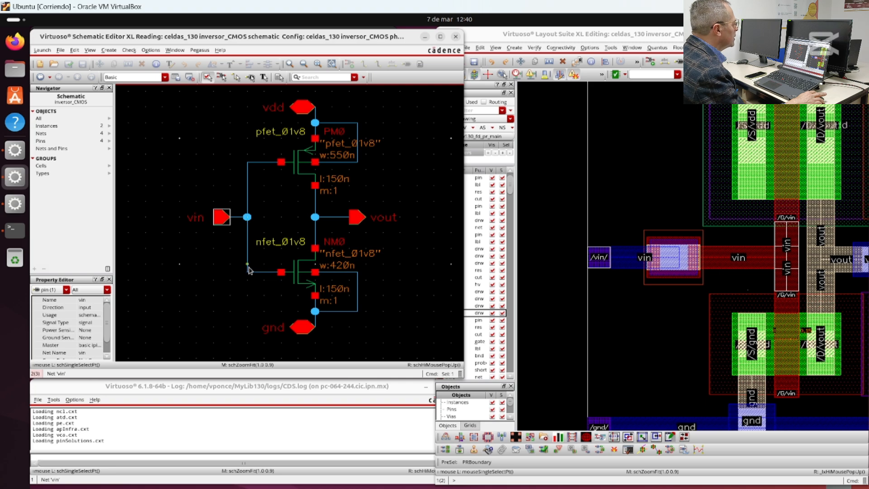
pyautogui.click(281, 273)
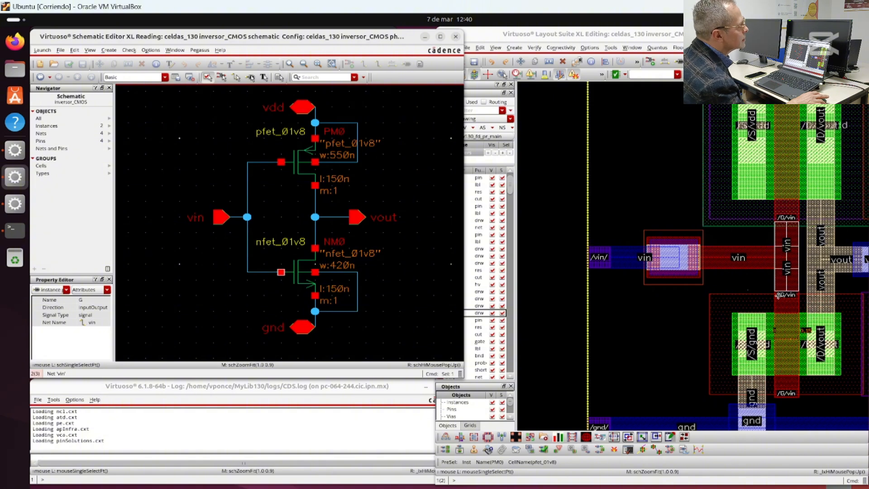
# Clear the selection in the layout and fit the whole inverter layout in view.
pyautogui.click(636, 349)
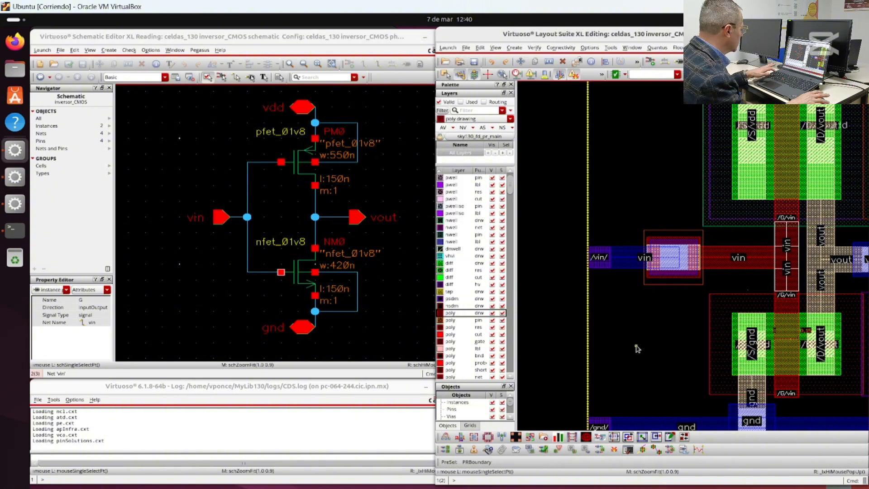
pyautogui.click(637, 349)
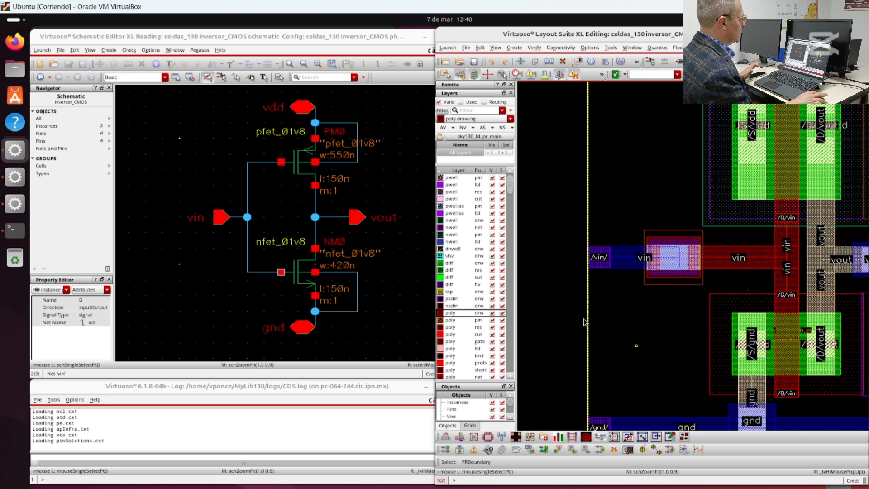
pyautogui.press('f')
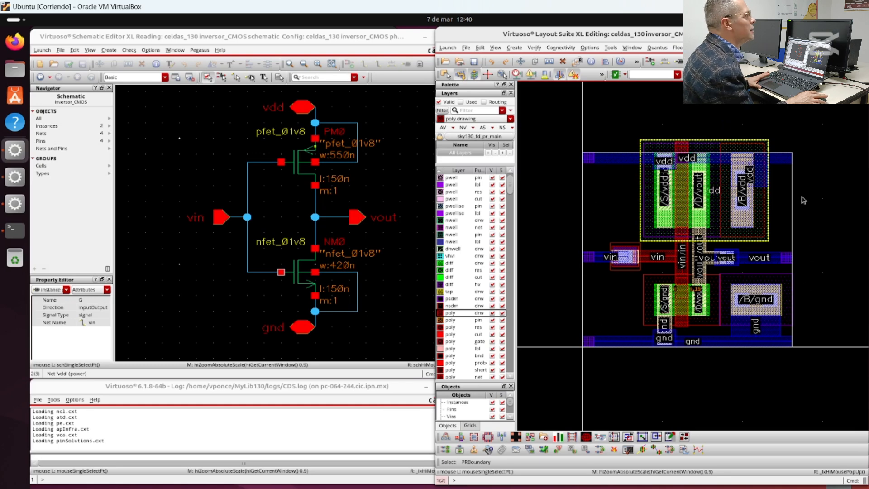
pyautogui.click(606, 168)
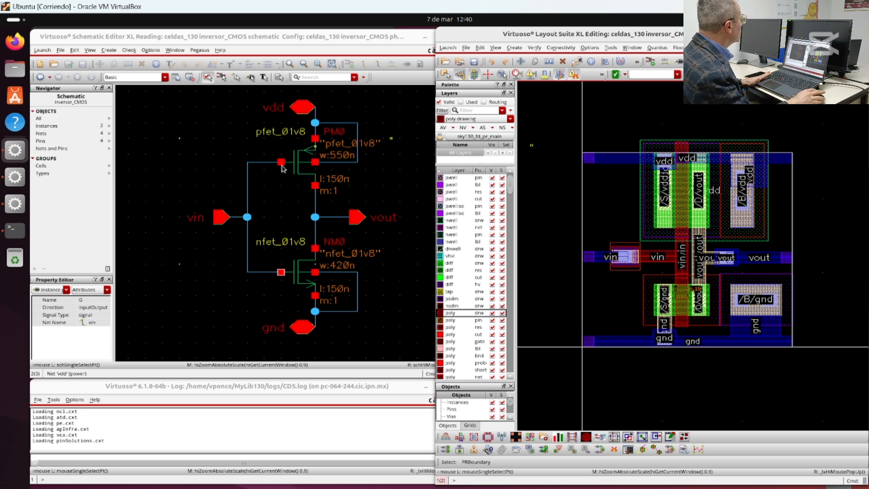
# Open the recently used inversor_CMOS_tb testbench schematic from library celdas_130 alongside the inverter schematic.
pyautogui.click(42, 52)
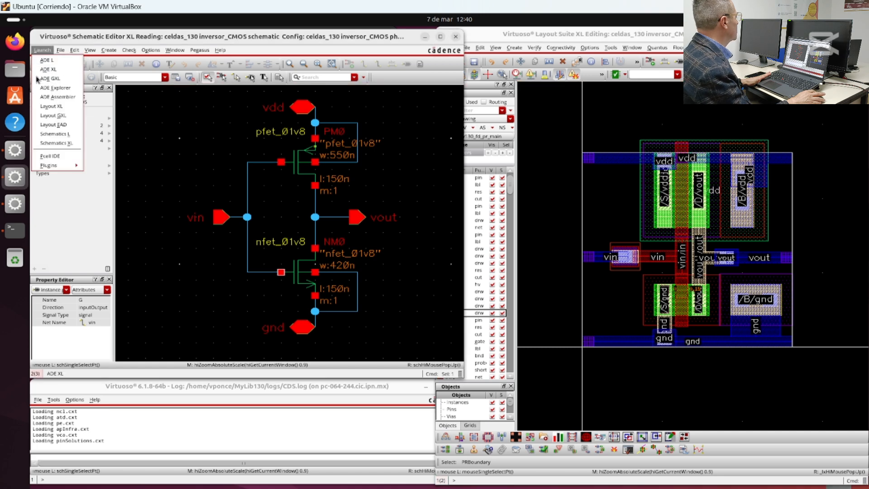
pyautogui.click(59, 51)
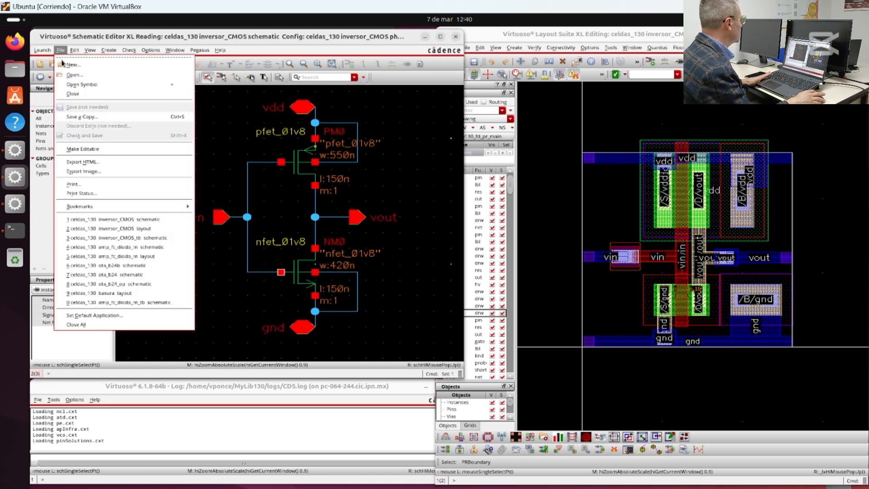
pyautogui.click(112, 236)
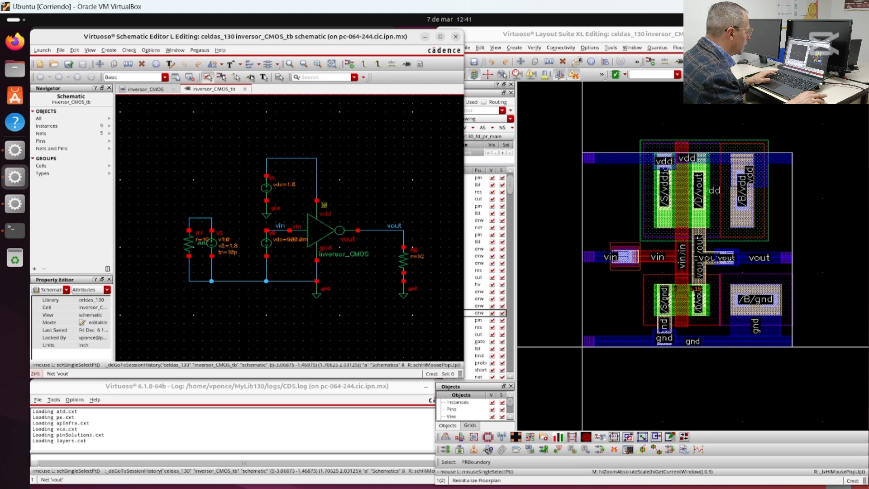
# Switch to the PowerPoint slide on the analog chip design flow for the schematic design stage, and return to Virtuoso's inversor_CMOS schematic.
pyautogui.moveTo(523, 488)
pyautogui.click(570, 483)
pyautogui.click(355, 322)
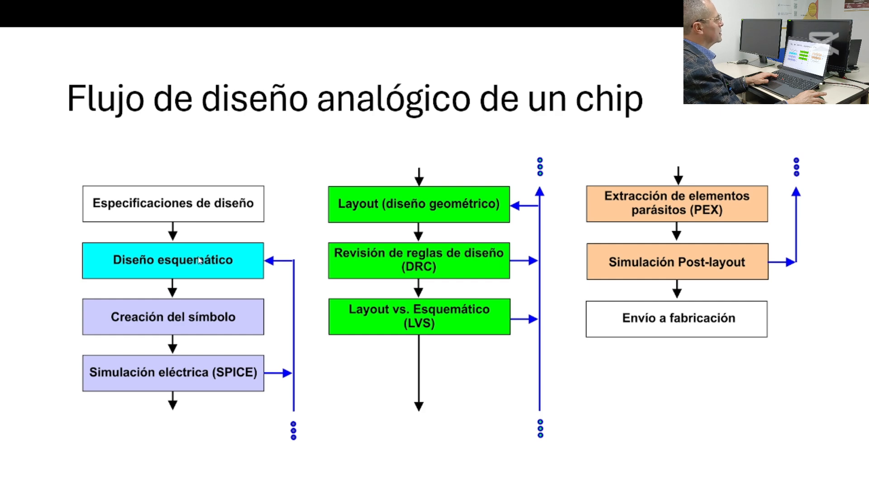
pyautogui.hotkey('alt', 'Tab')
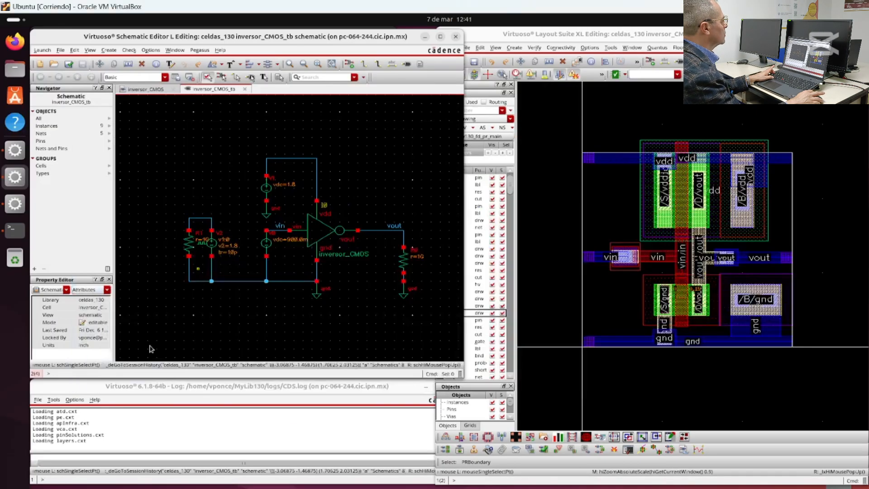
pyautogui.click(136, 90)
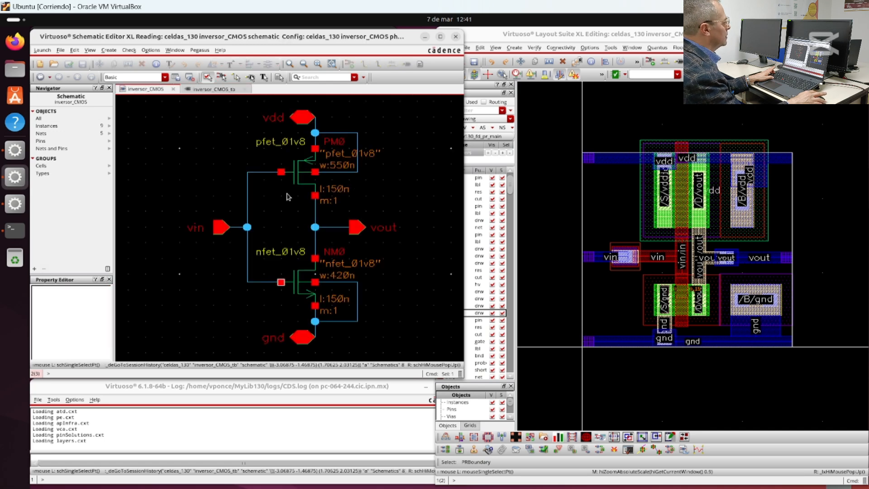
# Review the symbol creation stage on the PowerPoint design-flow slide, and return to Virtuoso to examine the inverter symbol in inversor_CMOS_tb.
pyautogui.moveTo(572, 488)
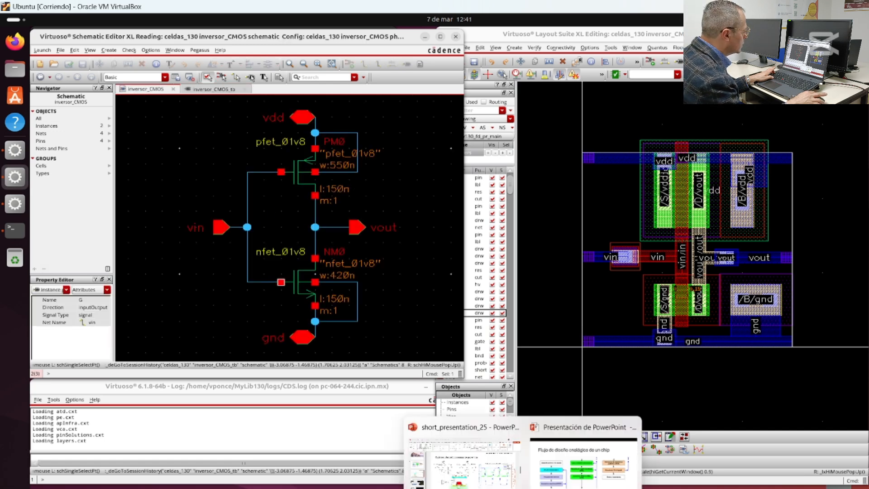
pyautogui.click(584, 453)
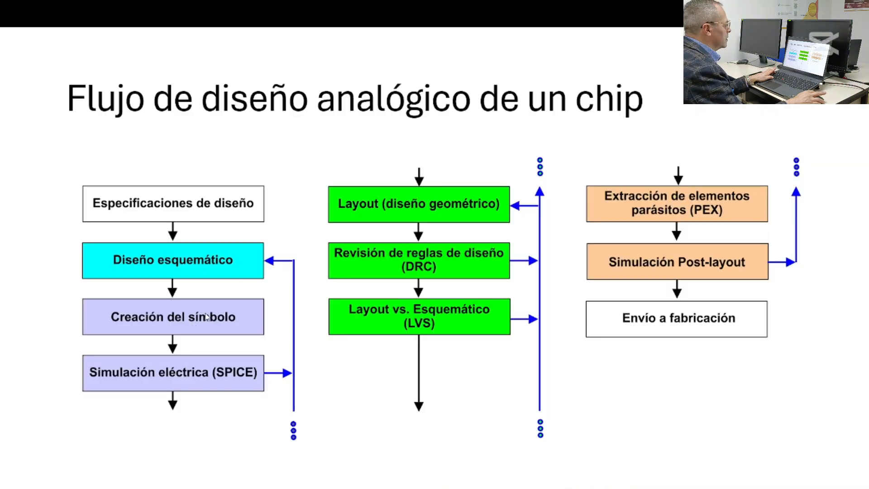
pyautogui.hotkey('alt', 'Tab')
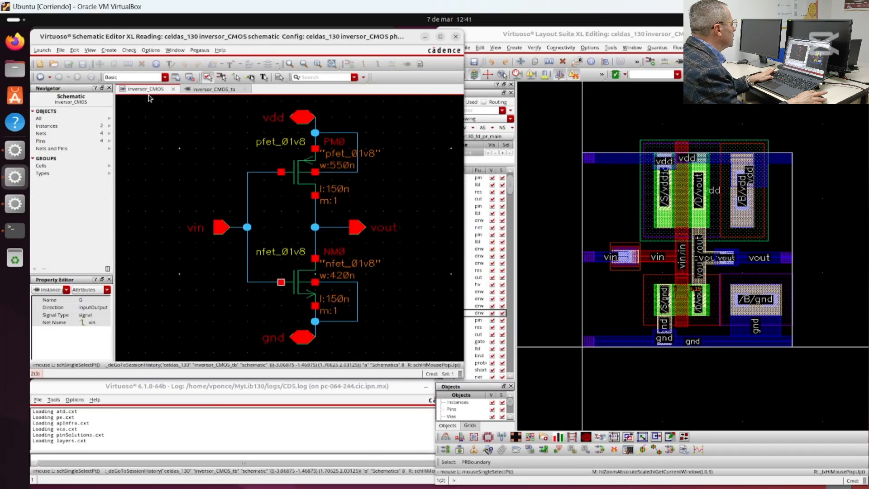
pyautogui.click(209, 90)
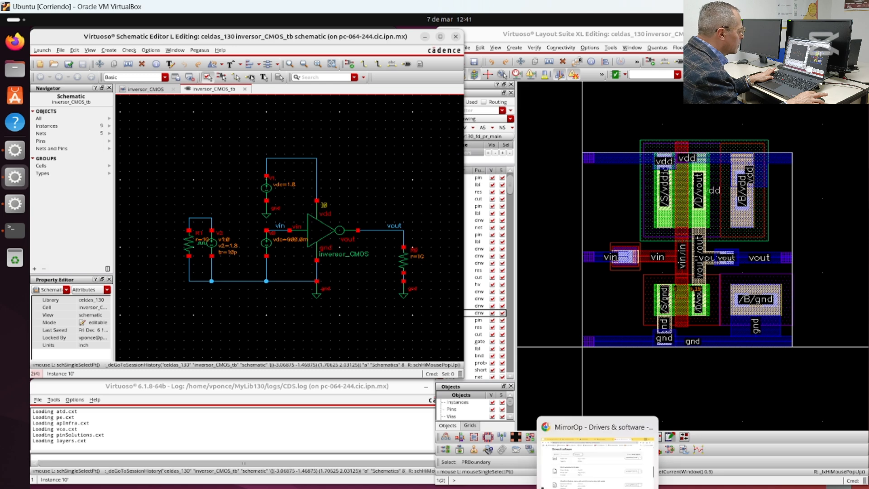
# Review the SPICE electrical simulation stage on the PowerPoint design-flow slide and return to the testbench schematic in Virtuoso.
pyautogui.click(523, 488)
pyautogui.click(559, 479)
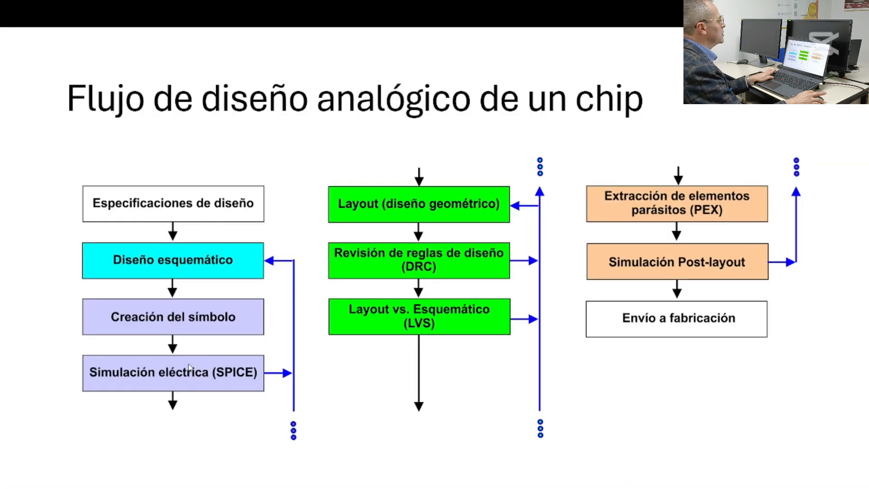
pyautogui.hotkey('alt', 'Tab')
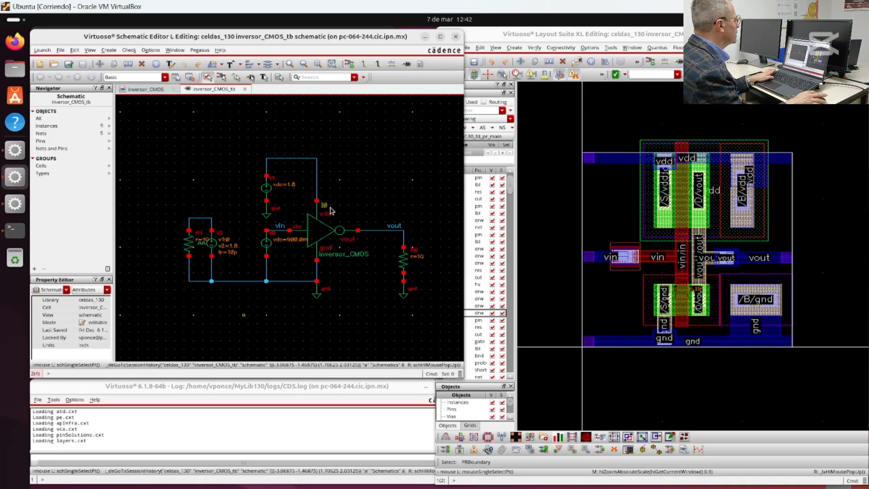
# Launch ADE L for the inversor_CMOS_tb schematic and bring its simulation window to the front.
pyautogui.click(41, 50)
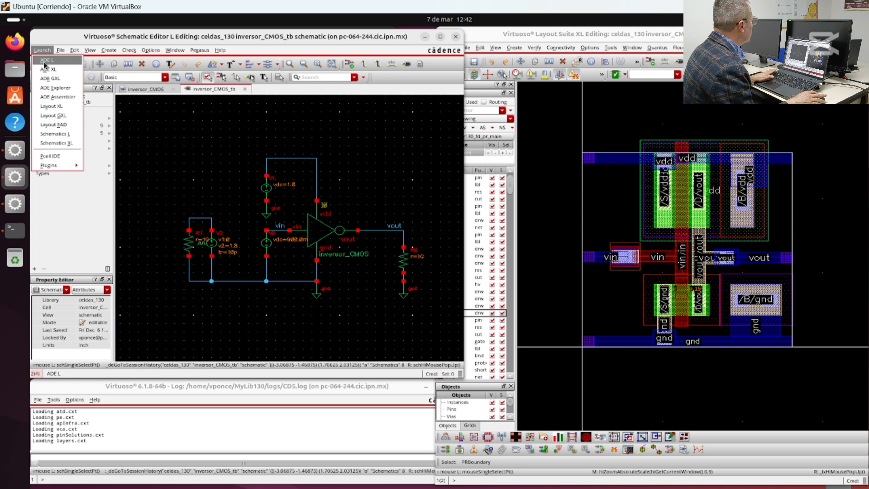
pyautogui.click(44, 63)
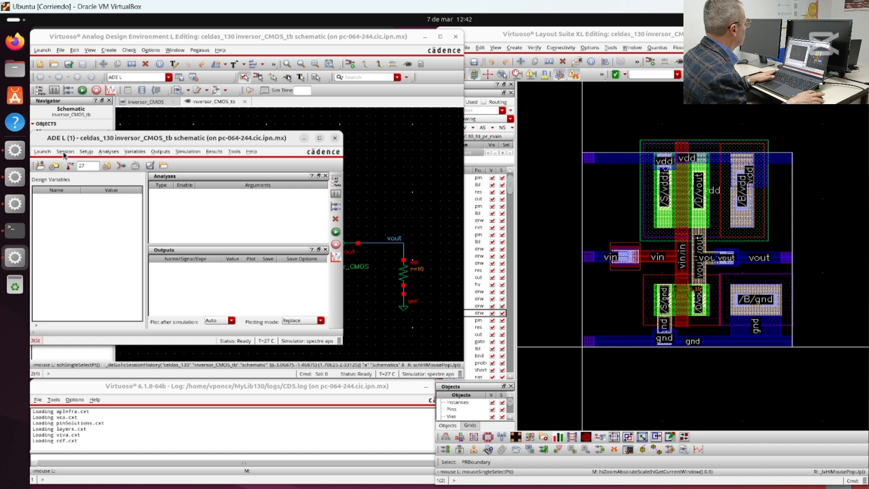
pyautogui.click(15, 177)
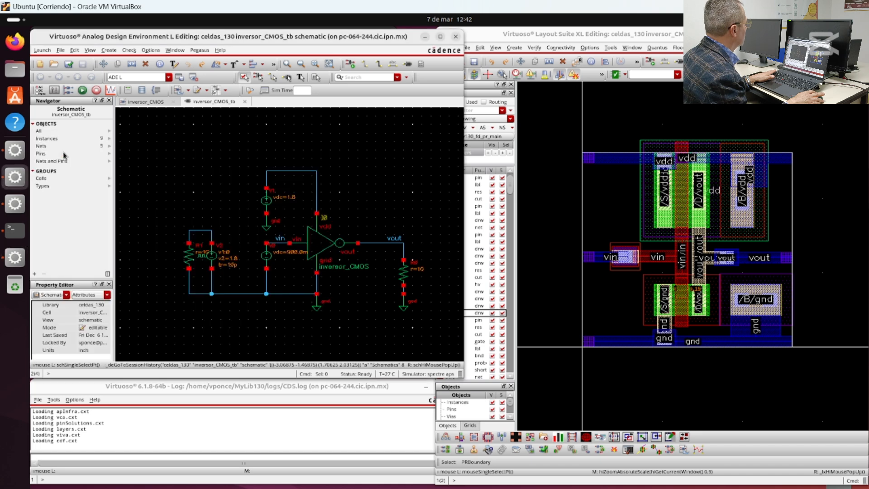
pyautogui.click(15, 257)
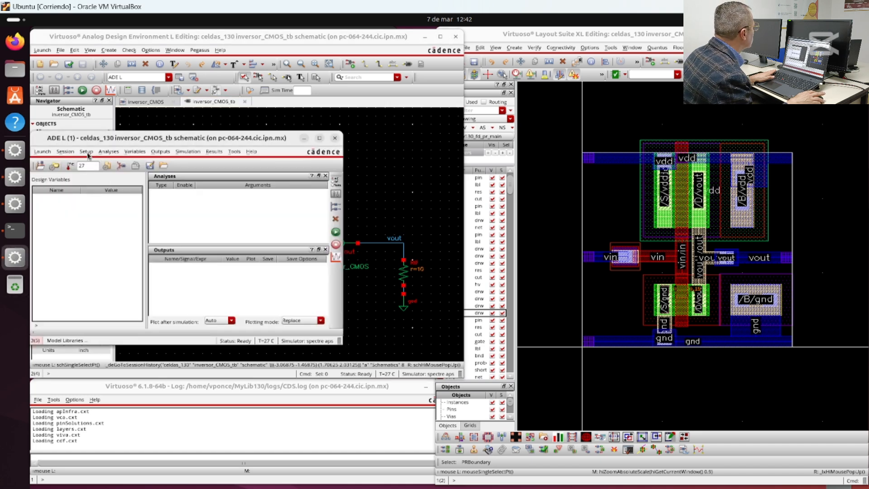
# Open the saved-state loading dialog for the ADE L session.
pyautogui.click(66, 151)
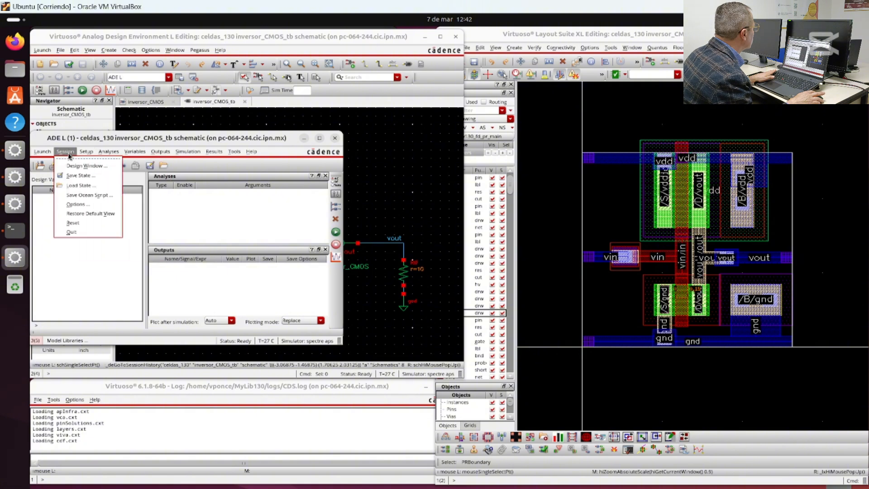
pyautogui.click(79, 186)
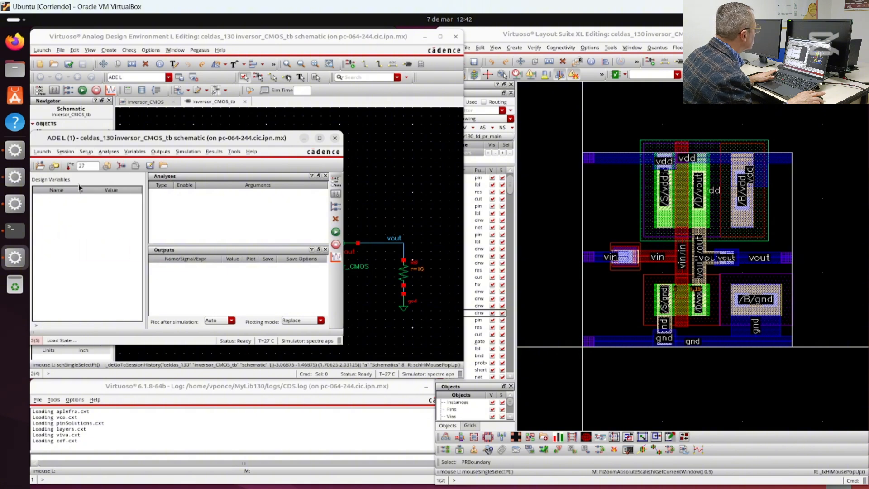